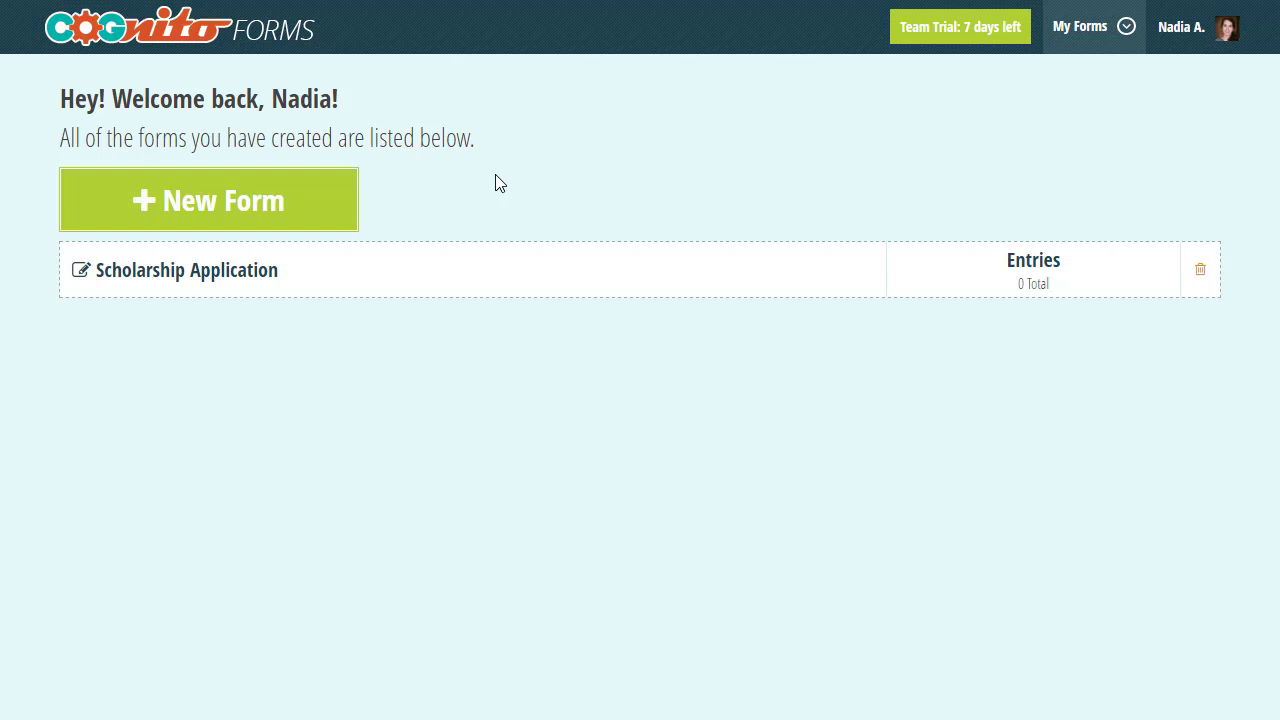
Open the Scholarship Application form and turn on Save & Resume in its submission settings
click(310, 289)
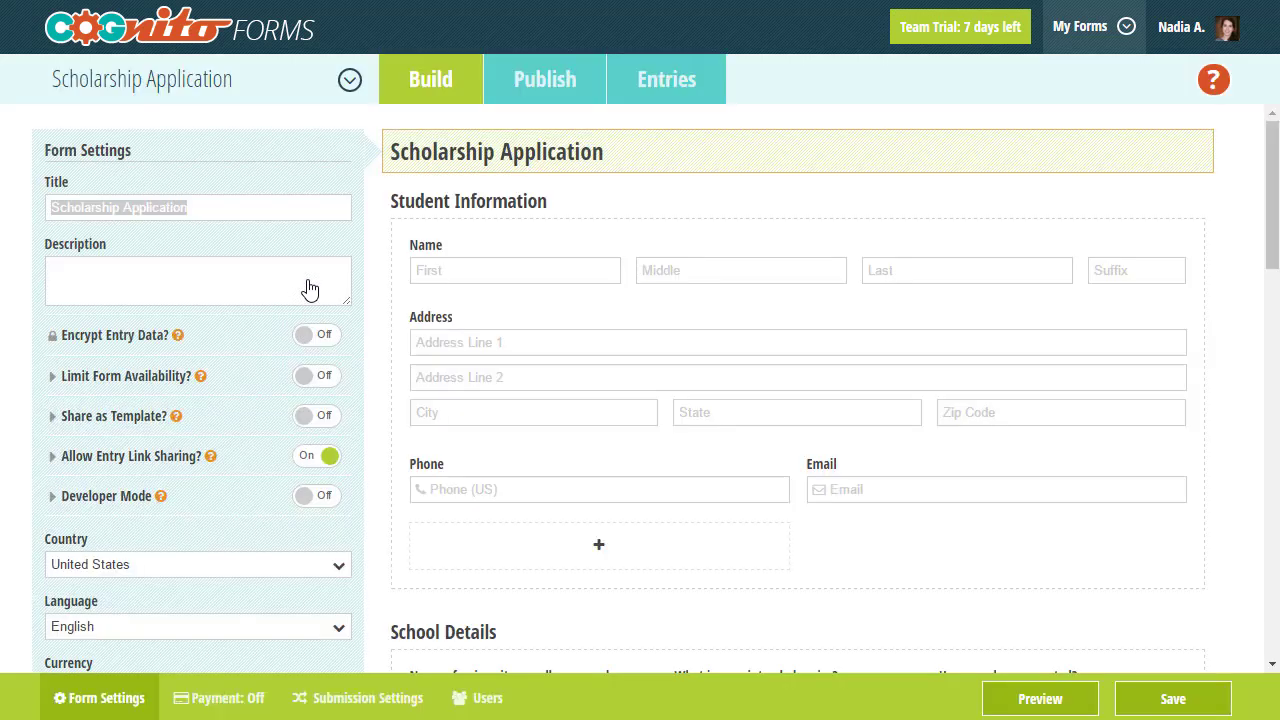
click(349, 698)
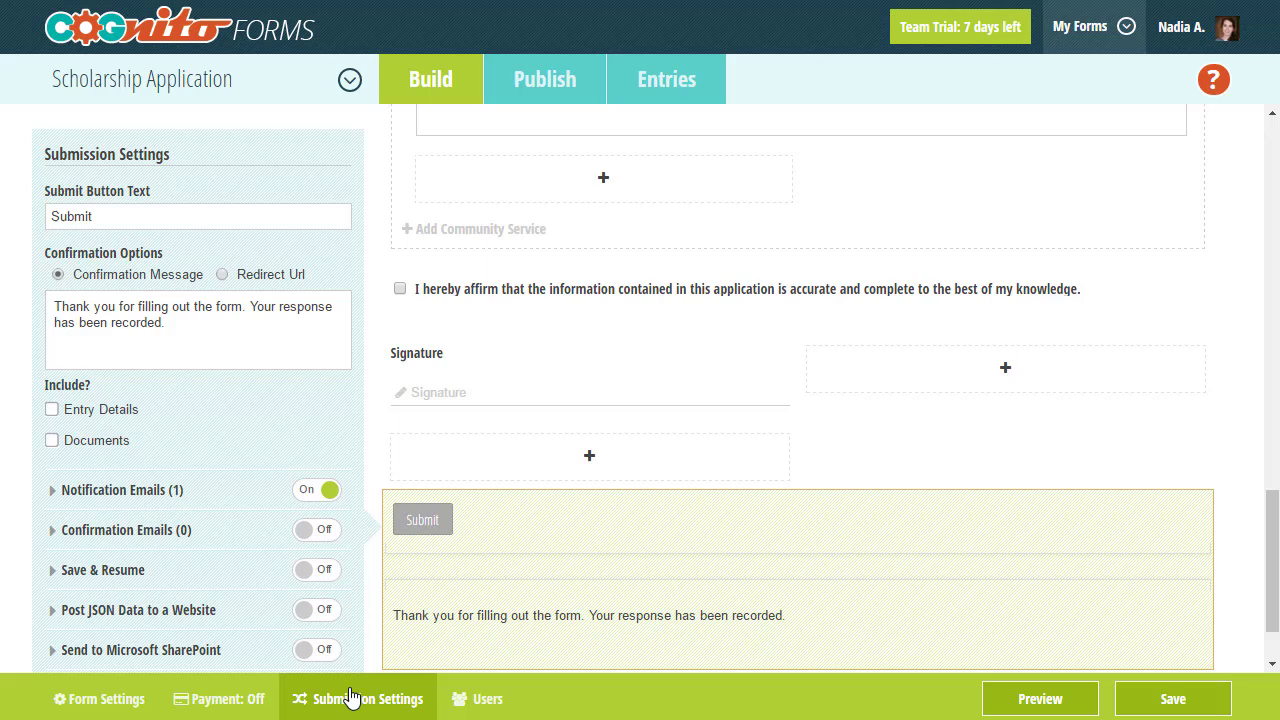
scroll(260, 440, down, 1)
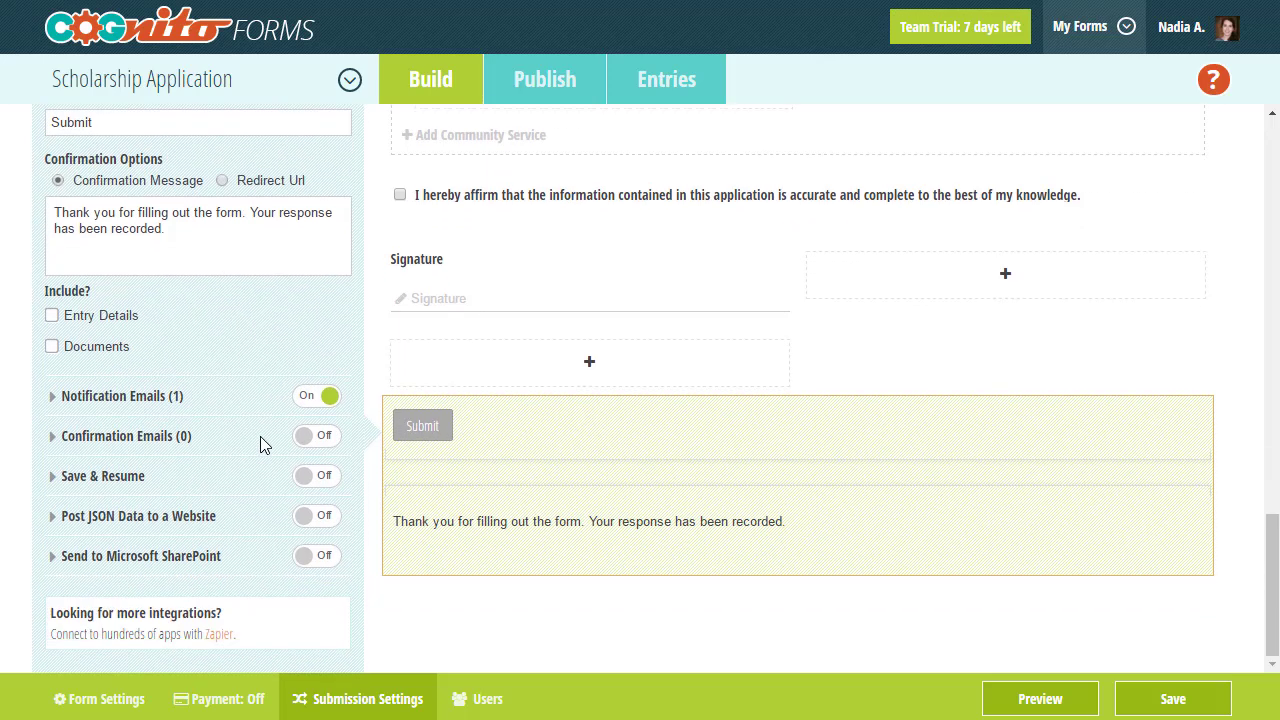
click(200, 478)
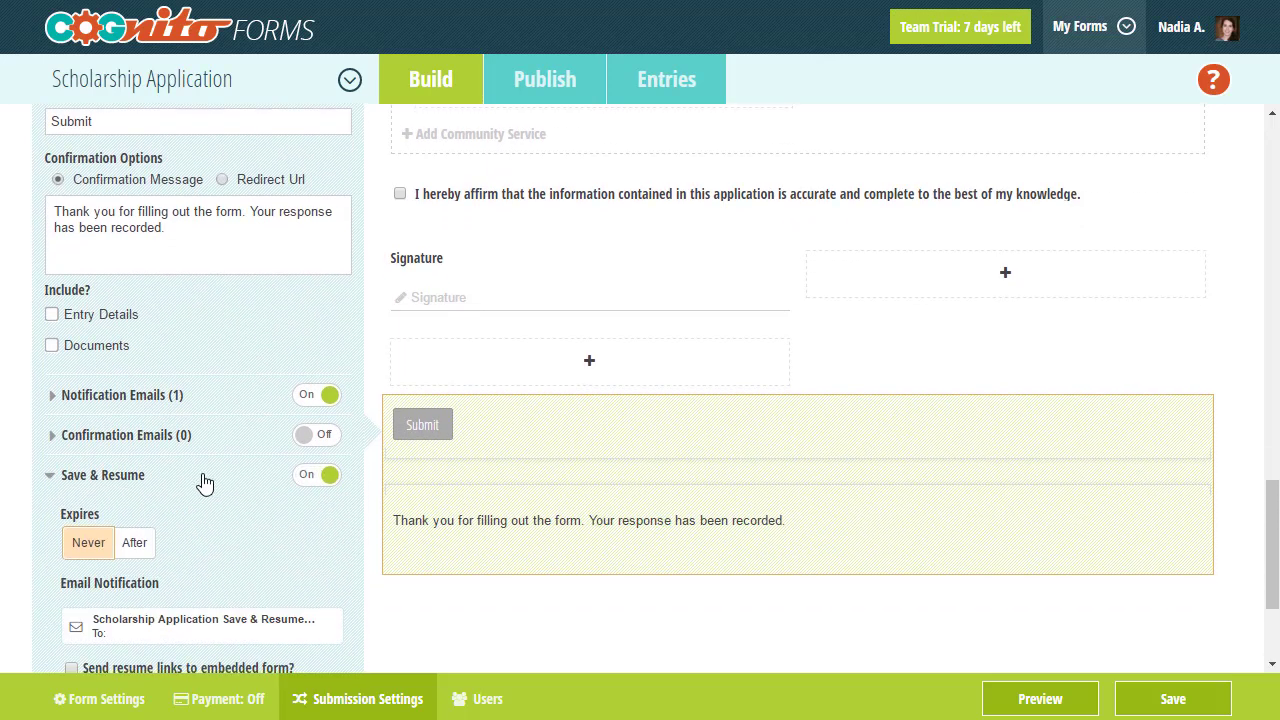
Preview the form, try its Save option to view the link-sharing dialog, and close the preview
scroll(204, 484, down, 1)
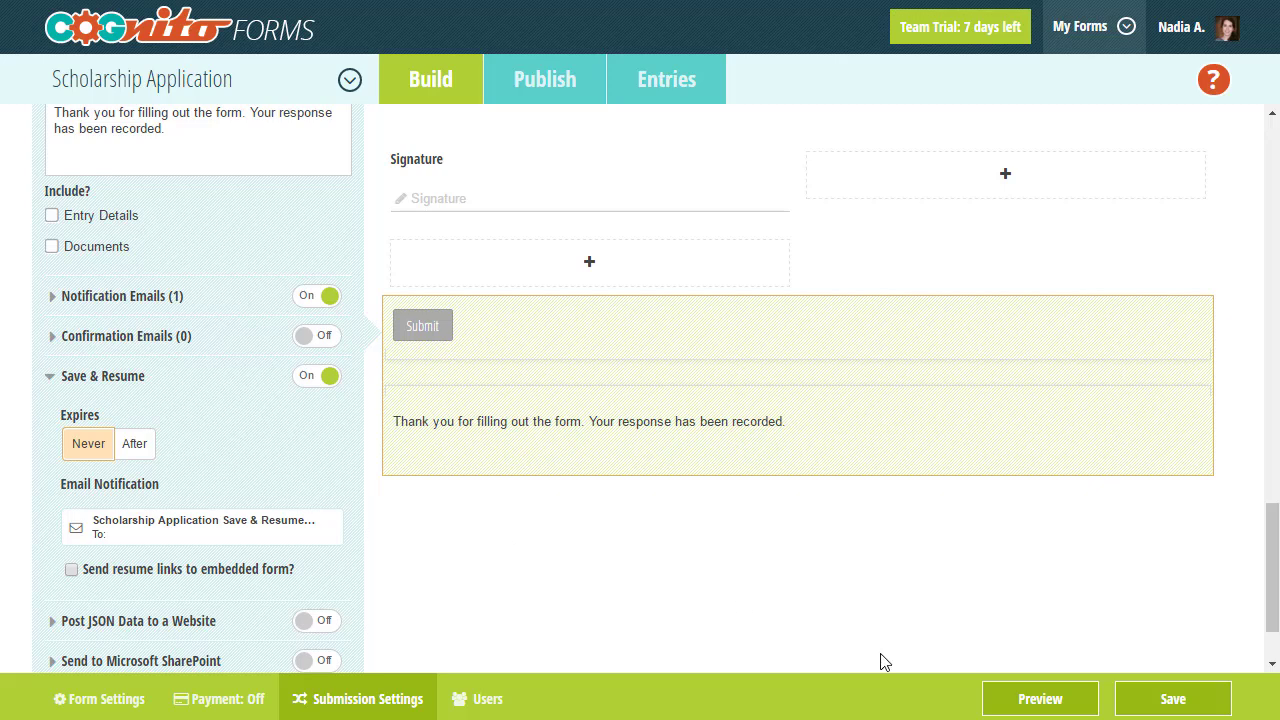
click(1008, 692)
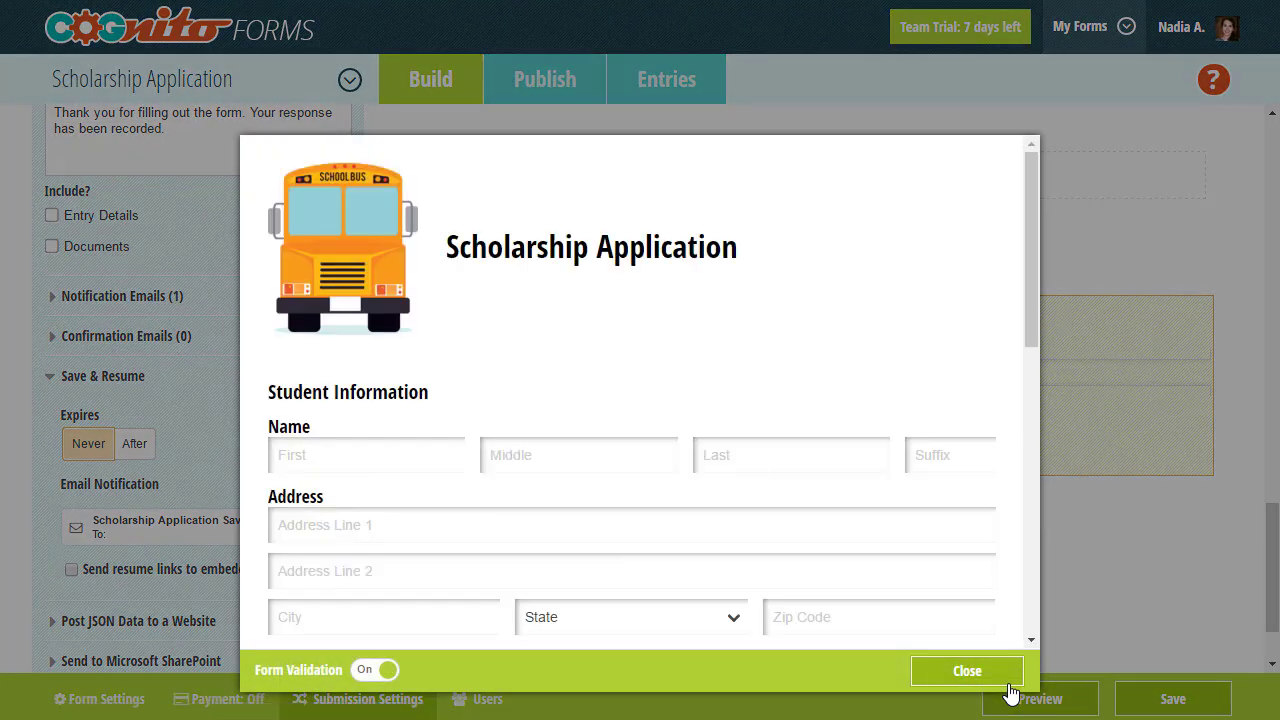
drag(1025, 254, 1040, 547)
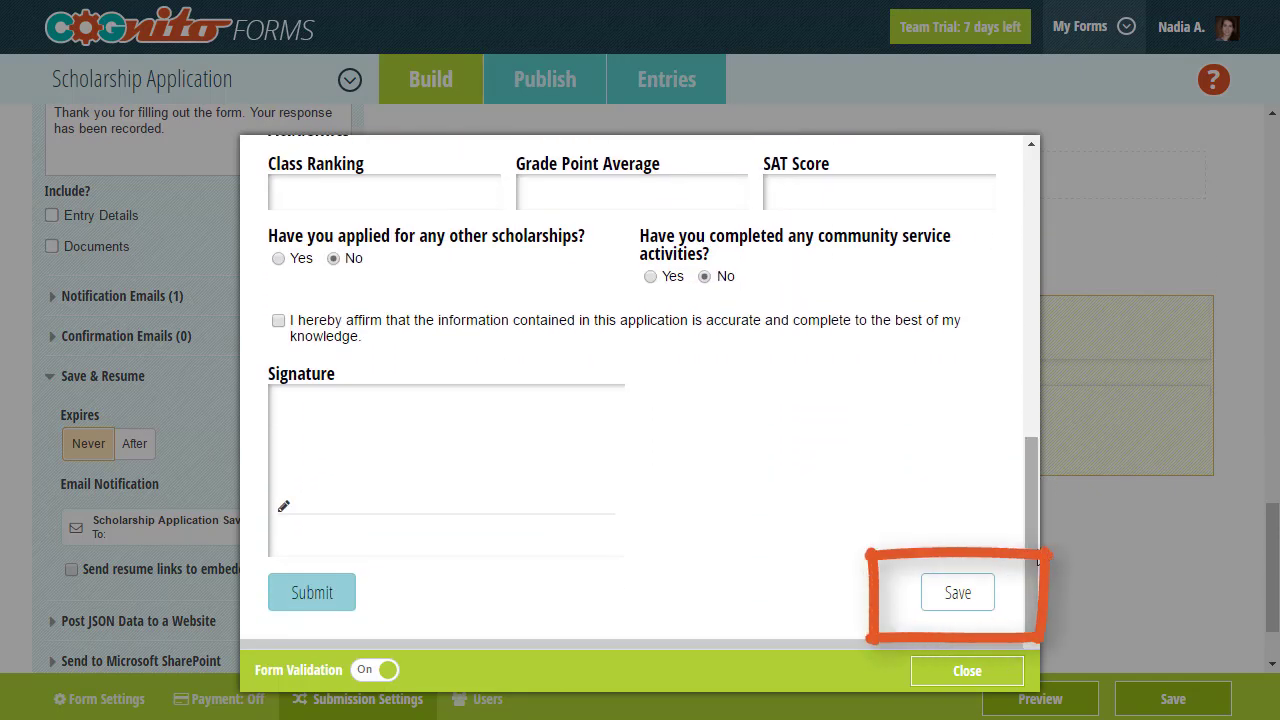
click(960, 594)
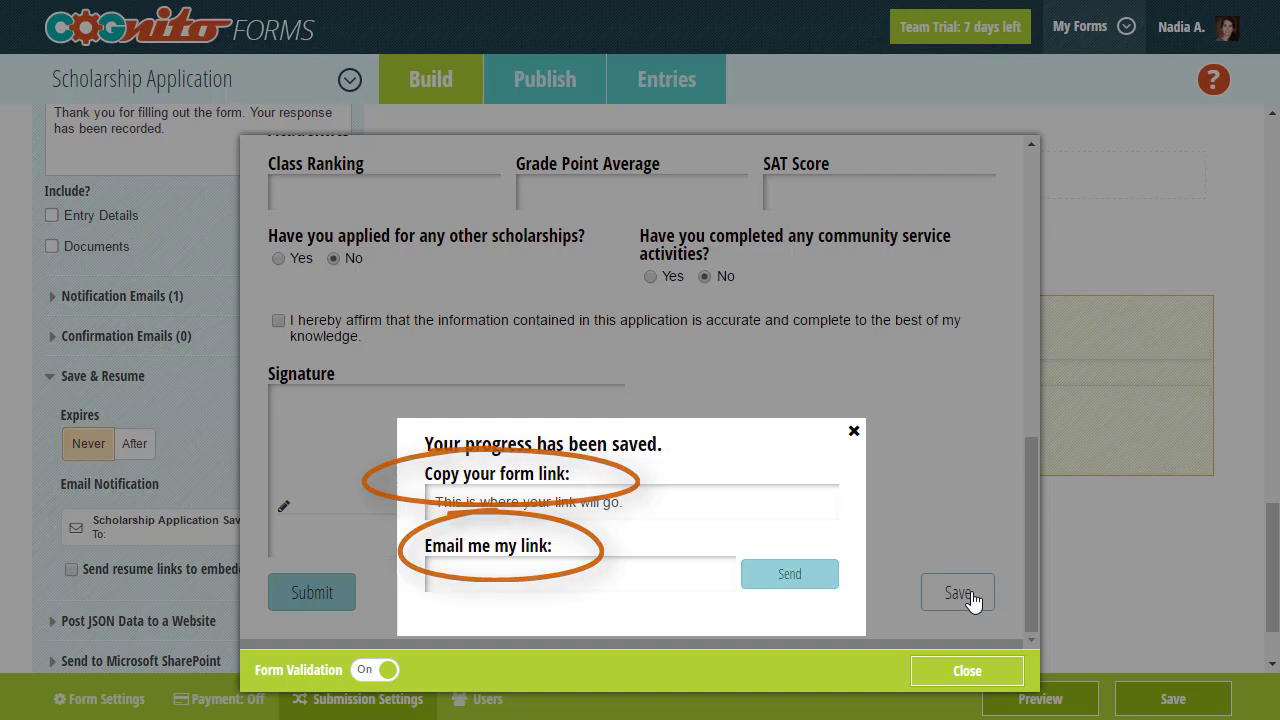
click(853, 433)
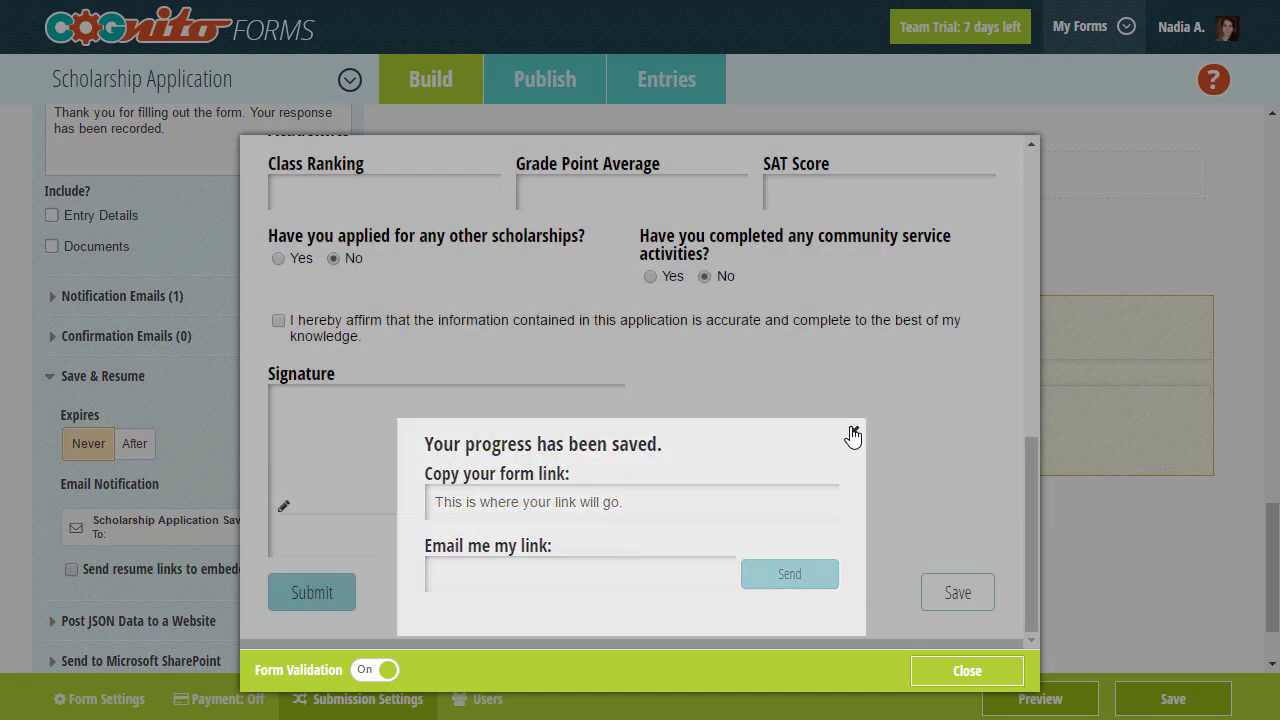
click(963, 671)
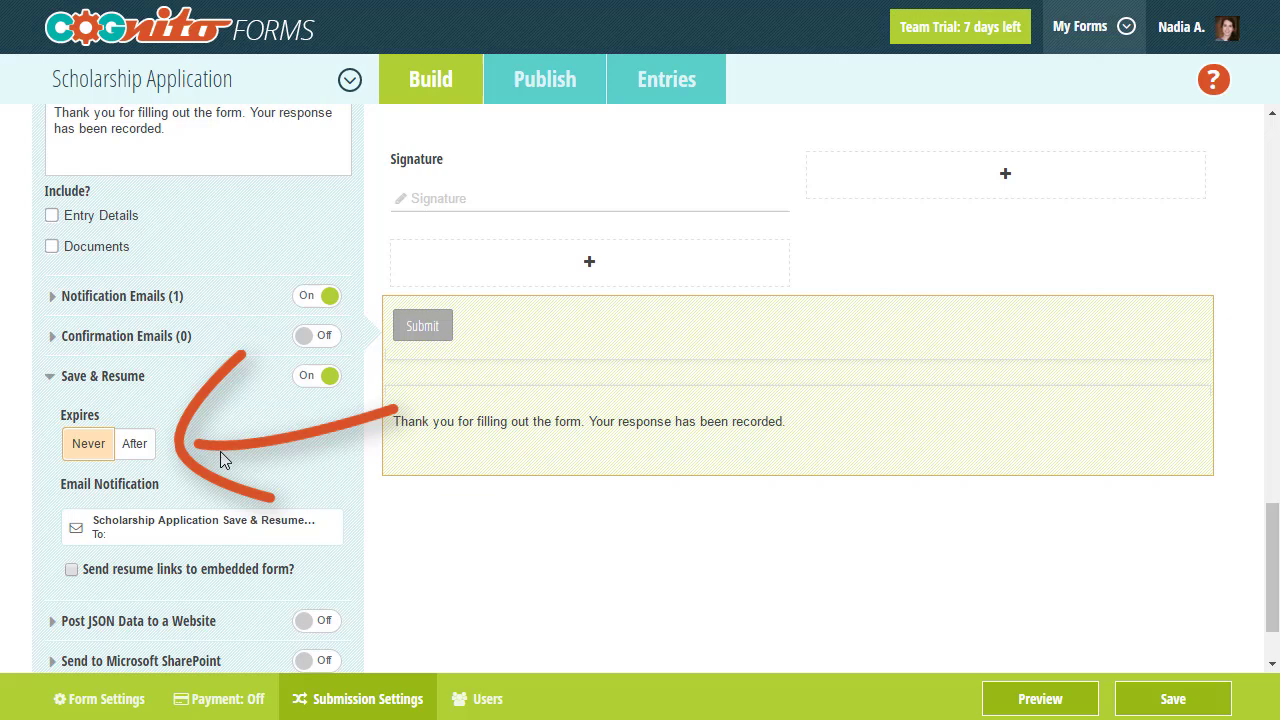
Set the Save & Resume links to expire after 7 days
click(141, 447)
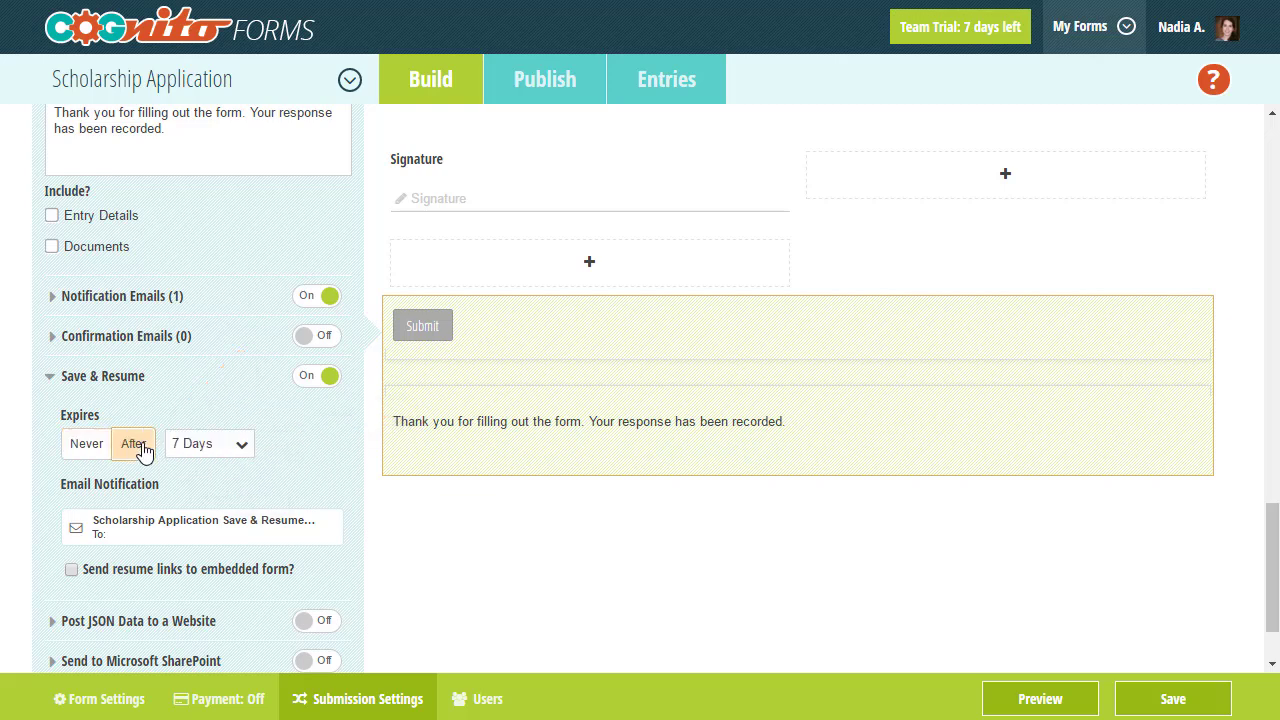
click(246, 452)
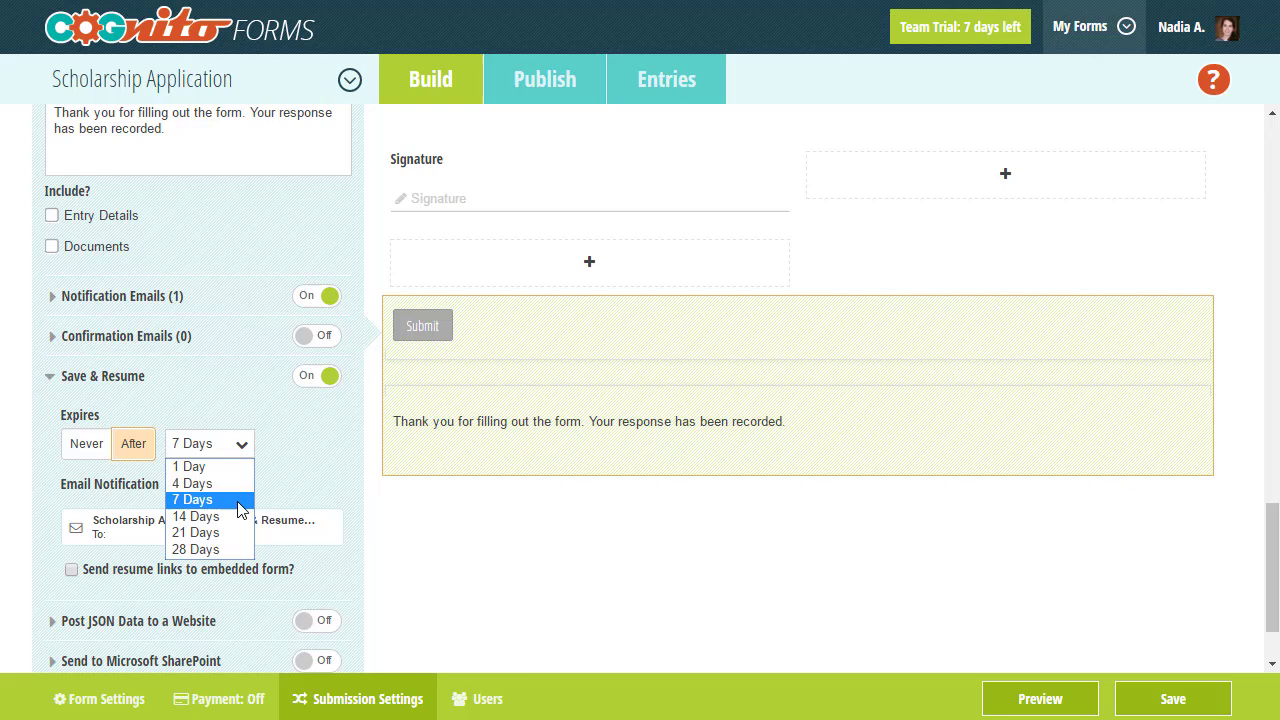
click(240, 500)
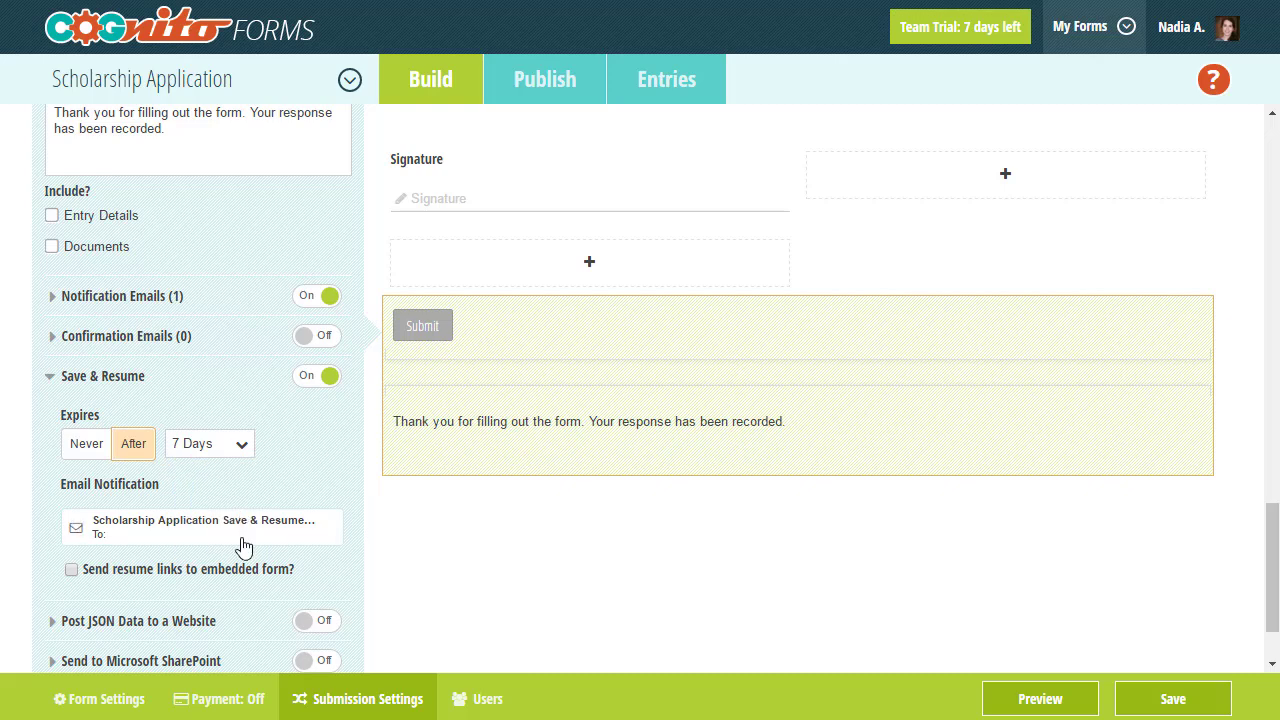
Set the recipient of the Save & Resume email notification to StudentInformation.Email
click(243, 546)
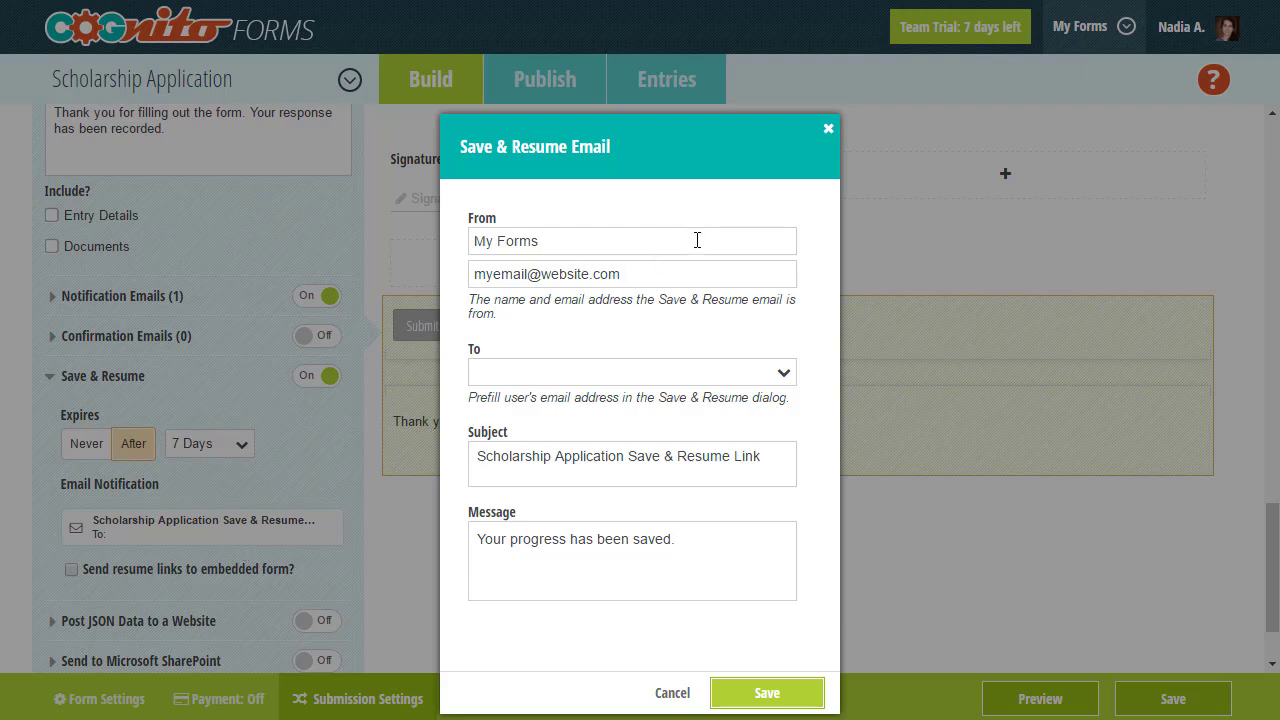
click(697, 374)
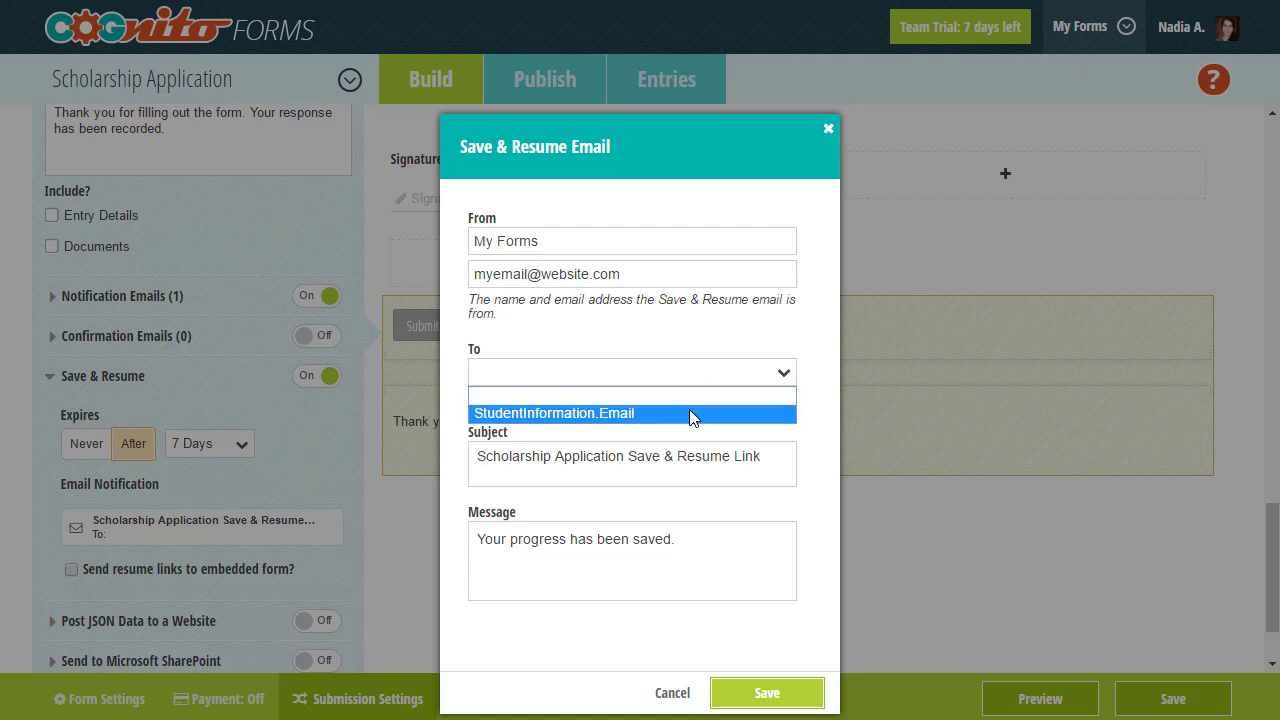
click(692, 413)
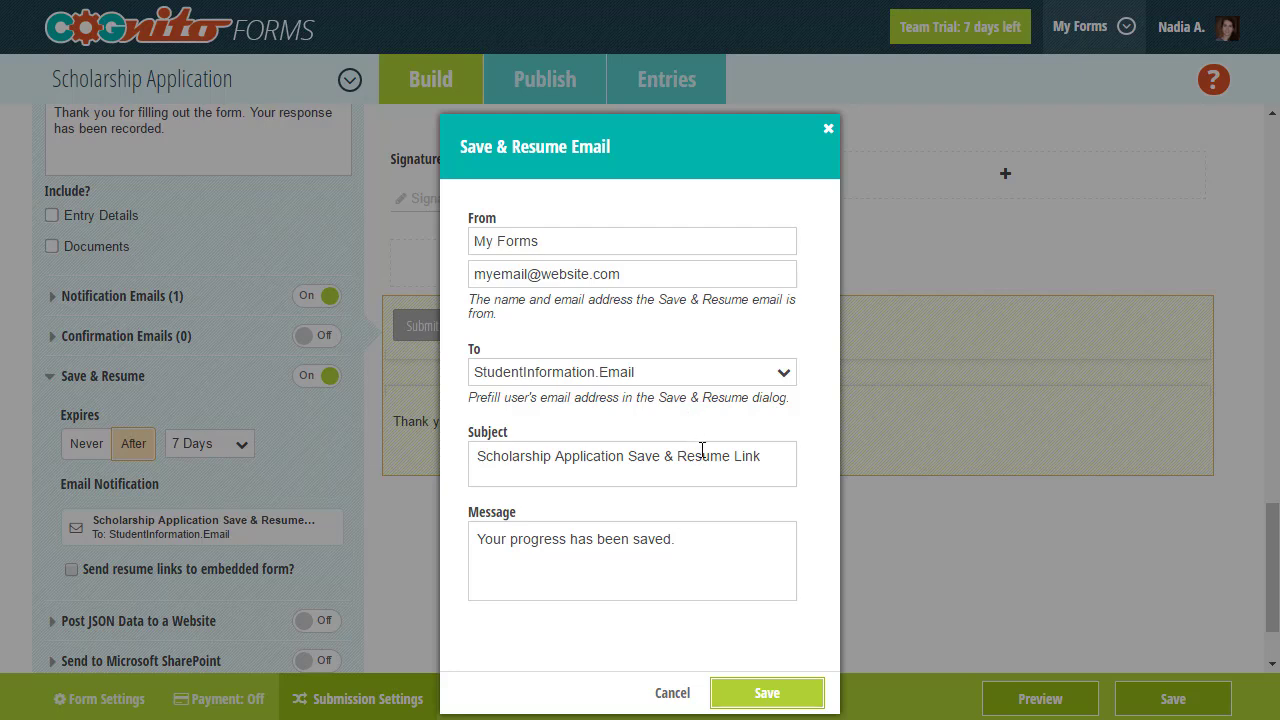
Append a dash and the StudentInformation.Name field to the email subject, and save both the email and the form
click(764, 457)
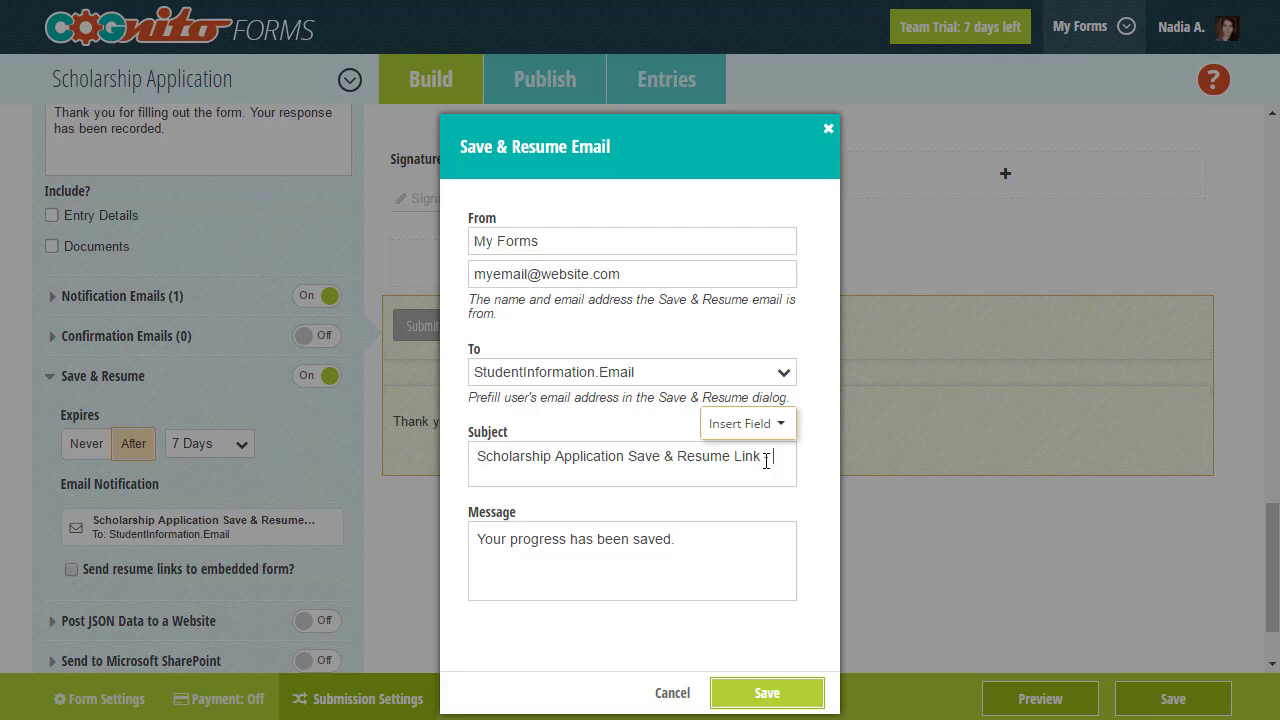
click(766, 428)
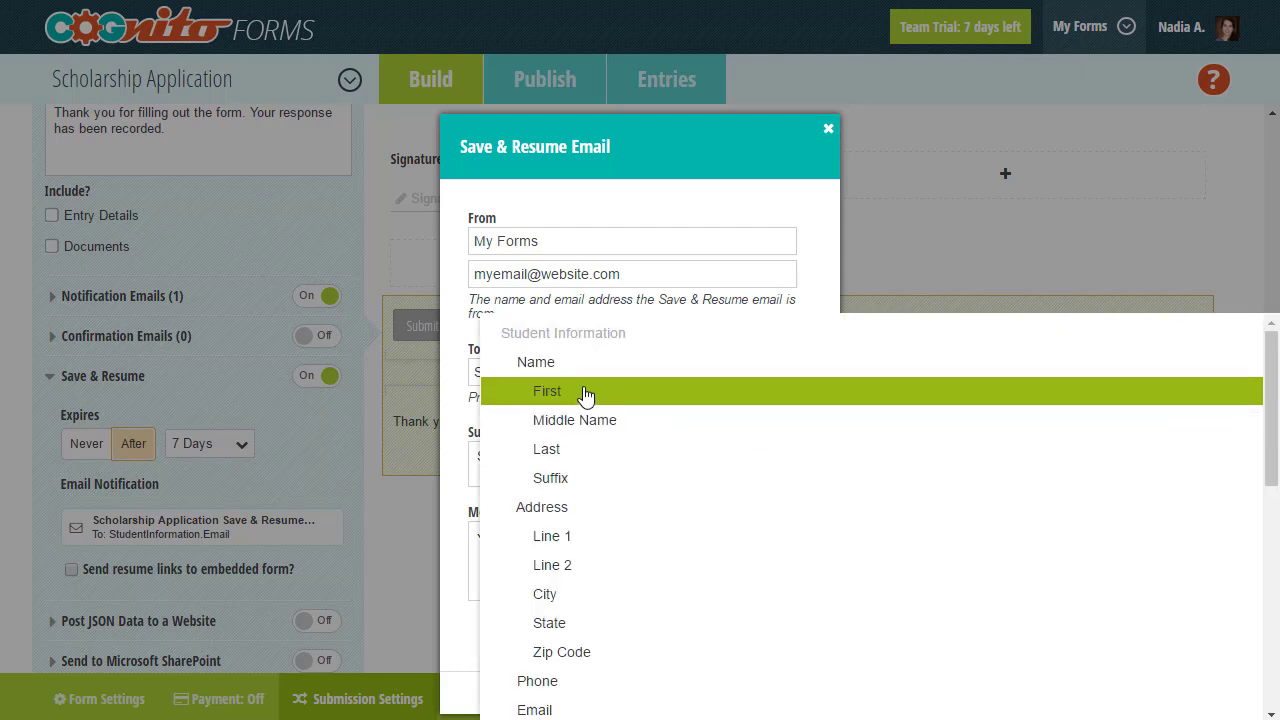
click(557, 372)
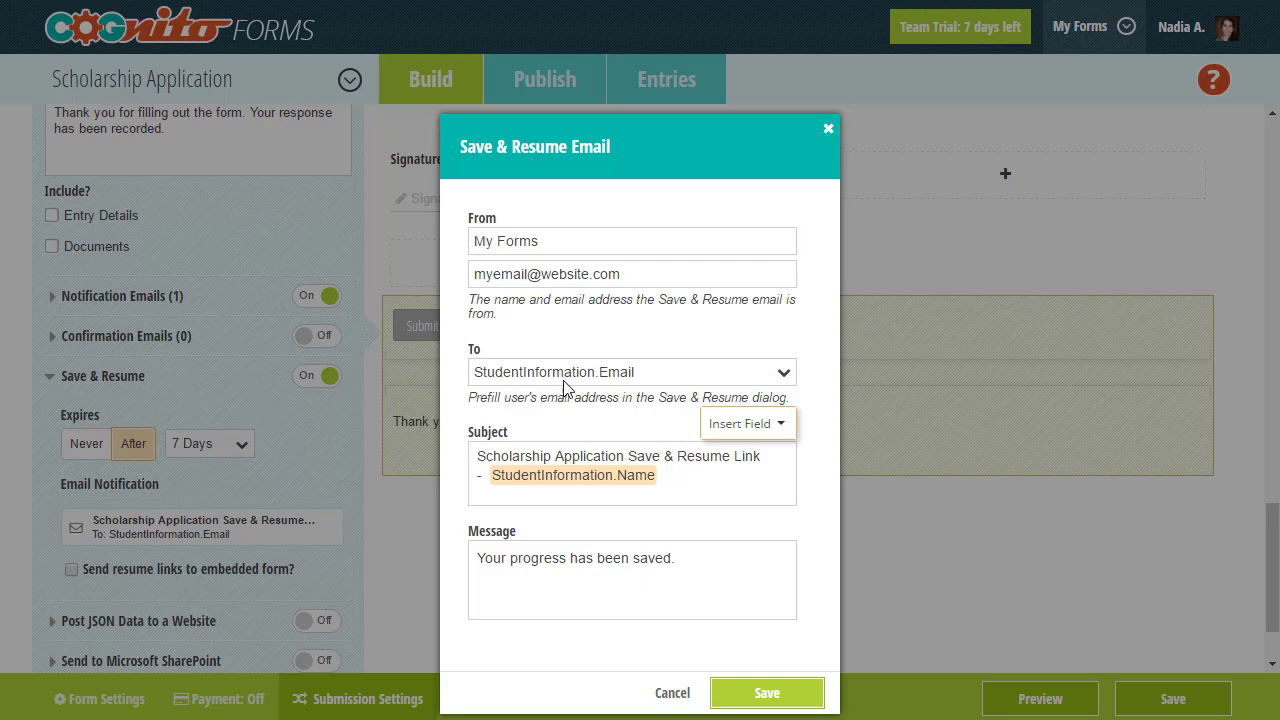
click(706, 558)
click(752, 694)
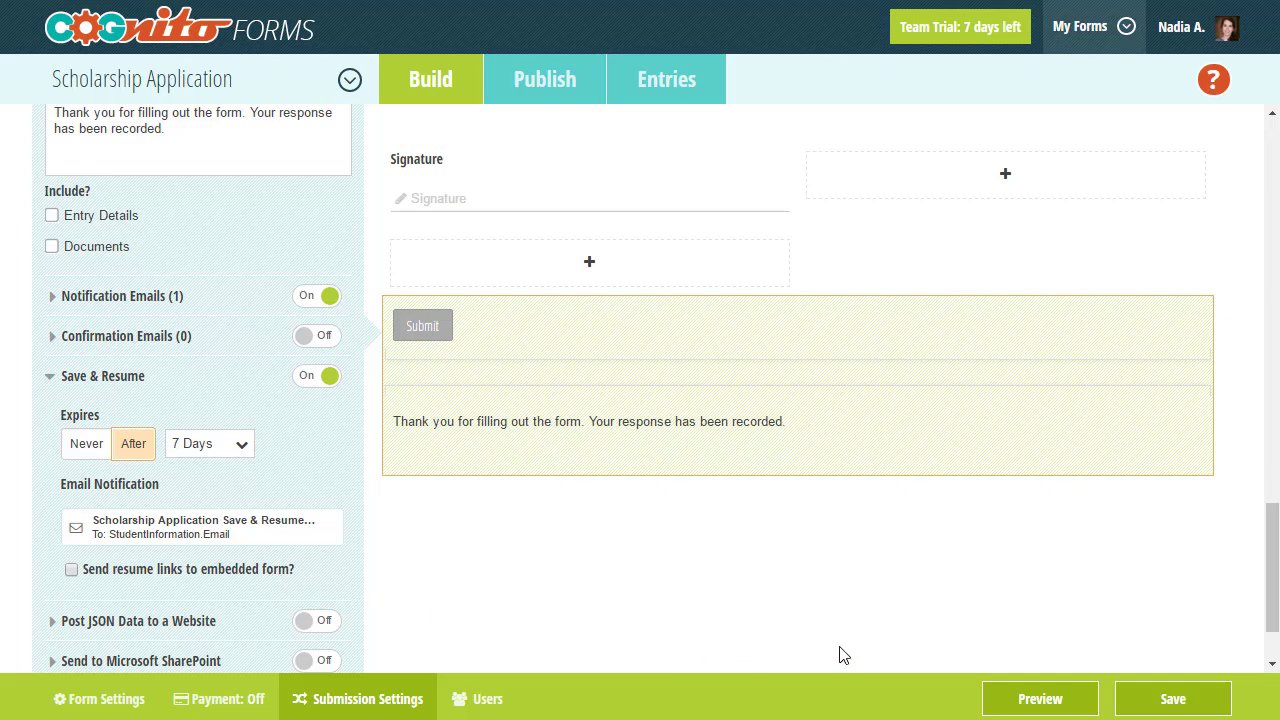
click(1174, 700)
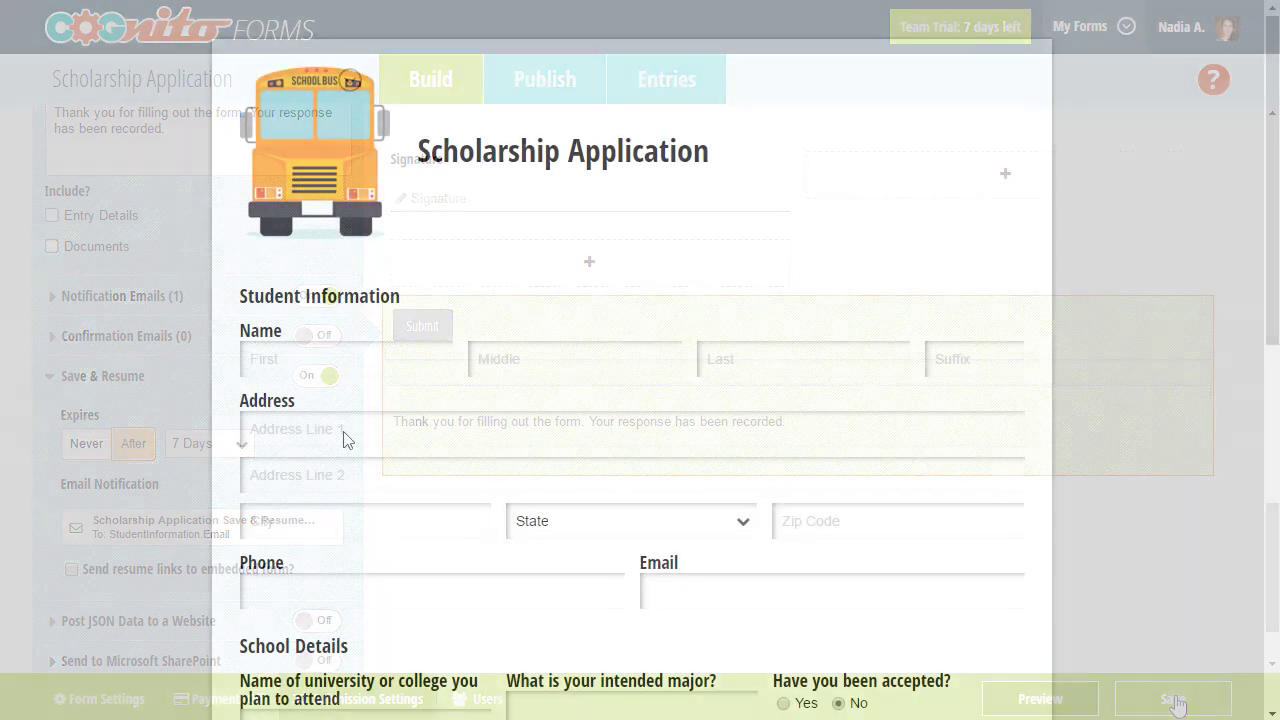
Enter the applicant's first name, middle initial and last name on the public Scholarship Application form
text(John)
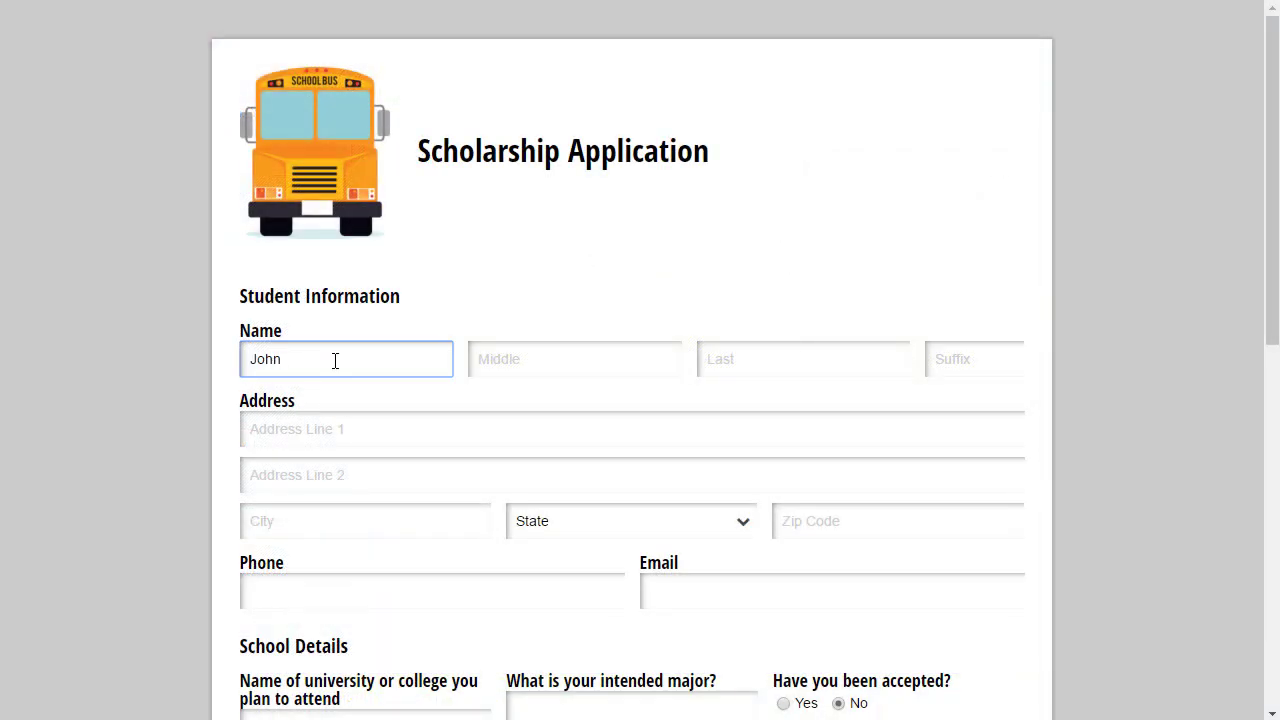
click(522, 364)
text(M.)
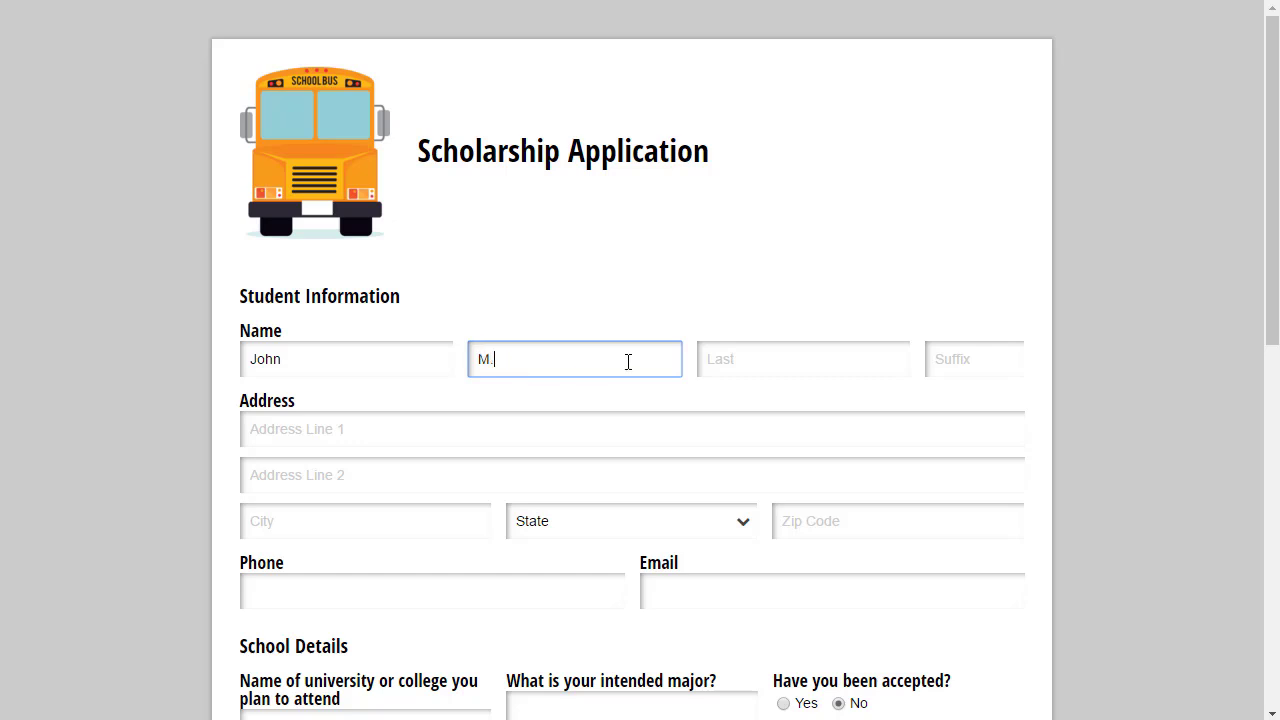
click(737, 360)
text(Smith)
Save the partially completed application and select its form link for copying
scroll(736, 358, down, 3)
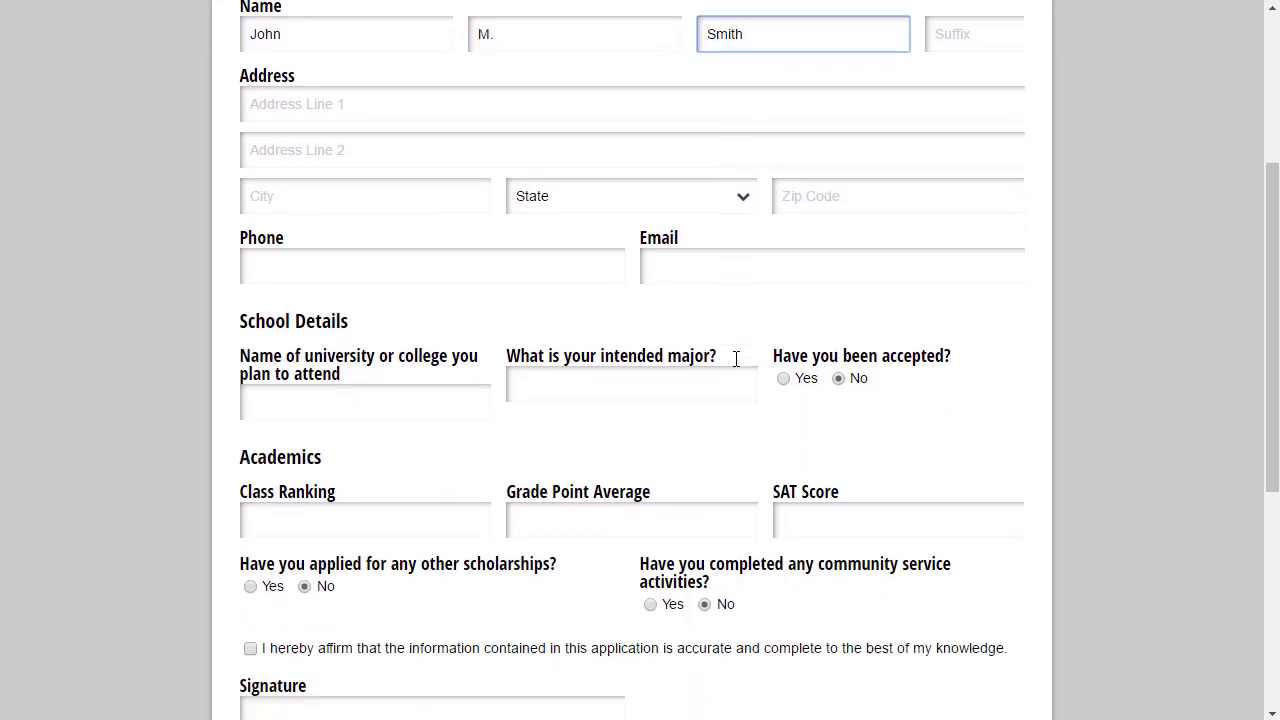
scroll(736, 358, down, 3)
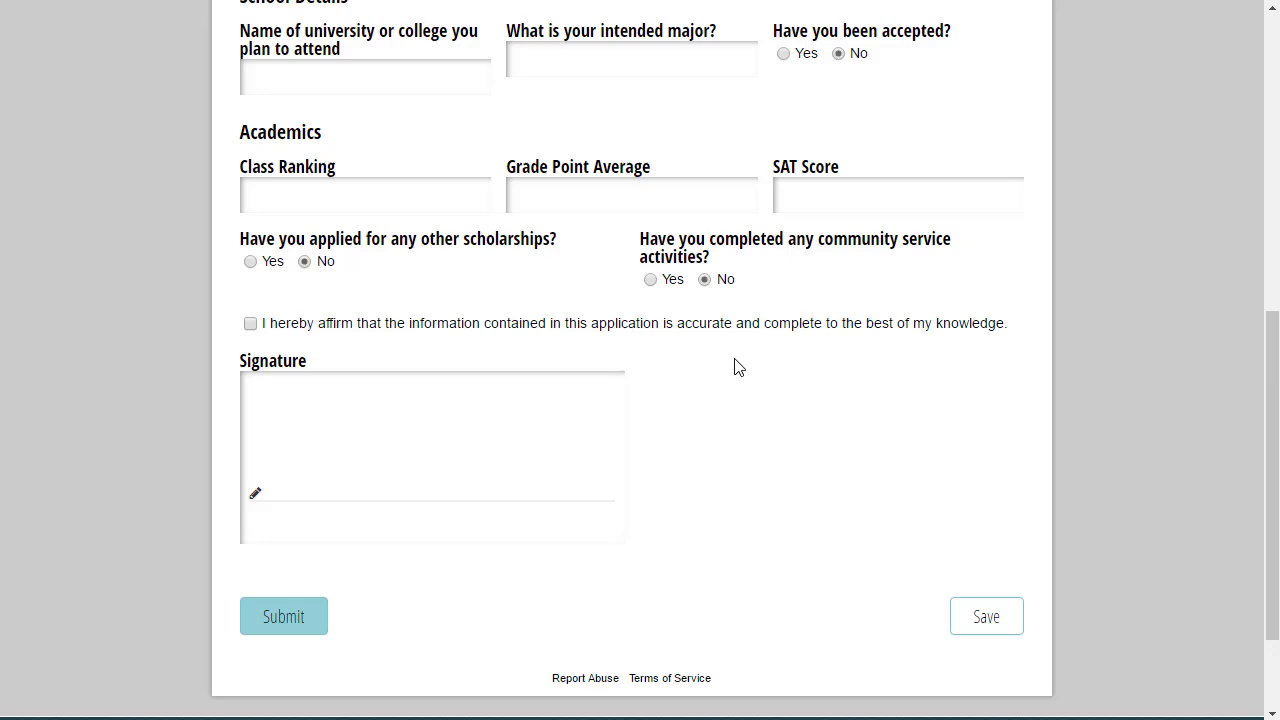
click(967, 616)
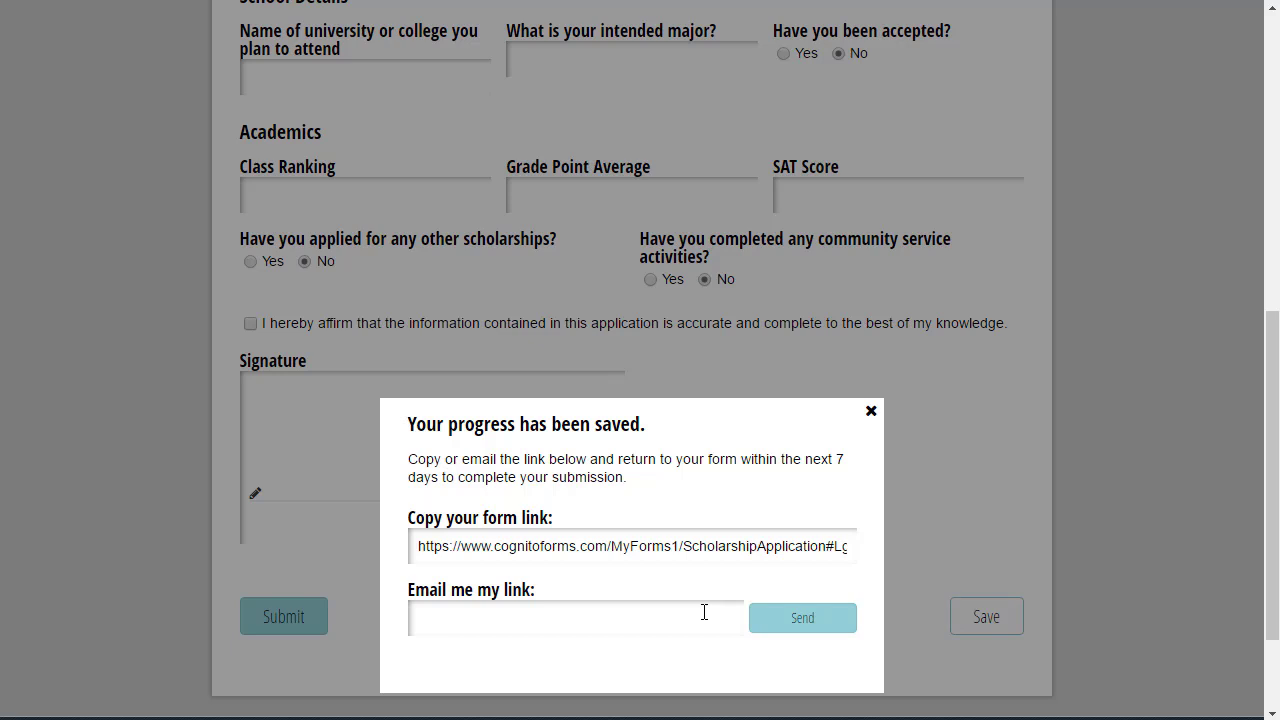
click(698, 548)
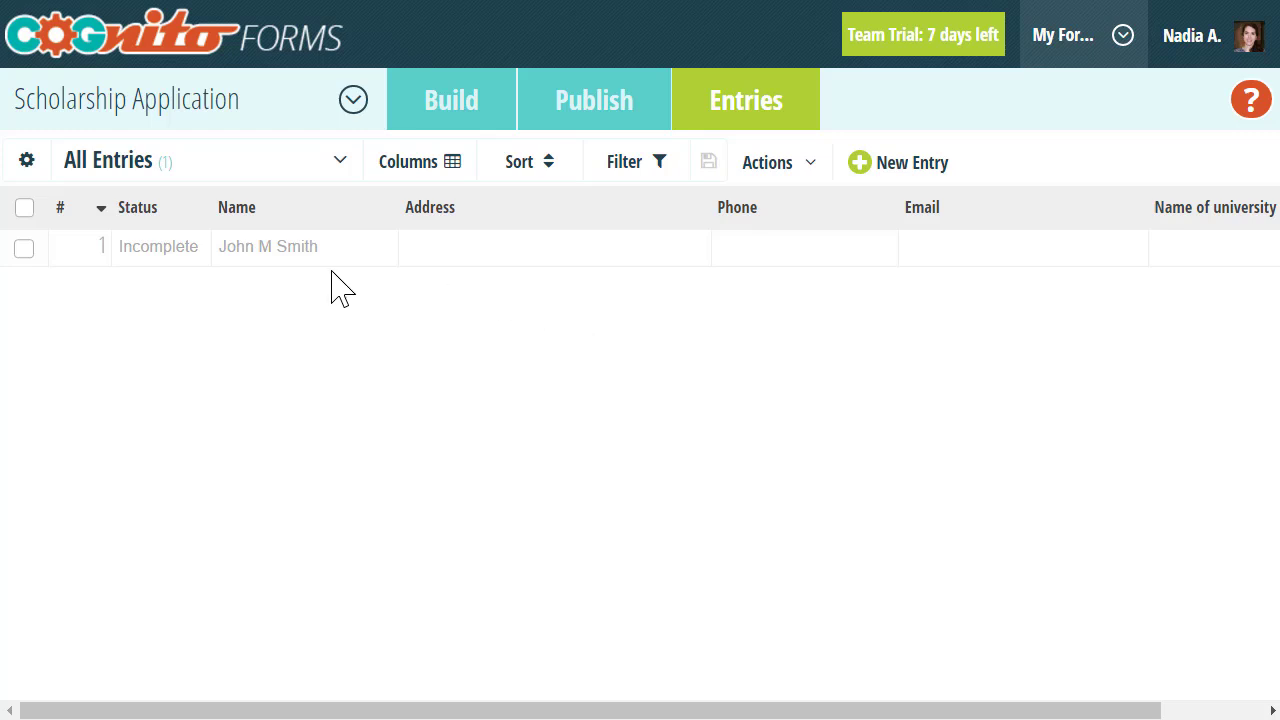
Open the incomplete entry's details and show the statuses it can be changed to
click(197, 276)
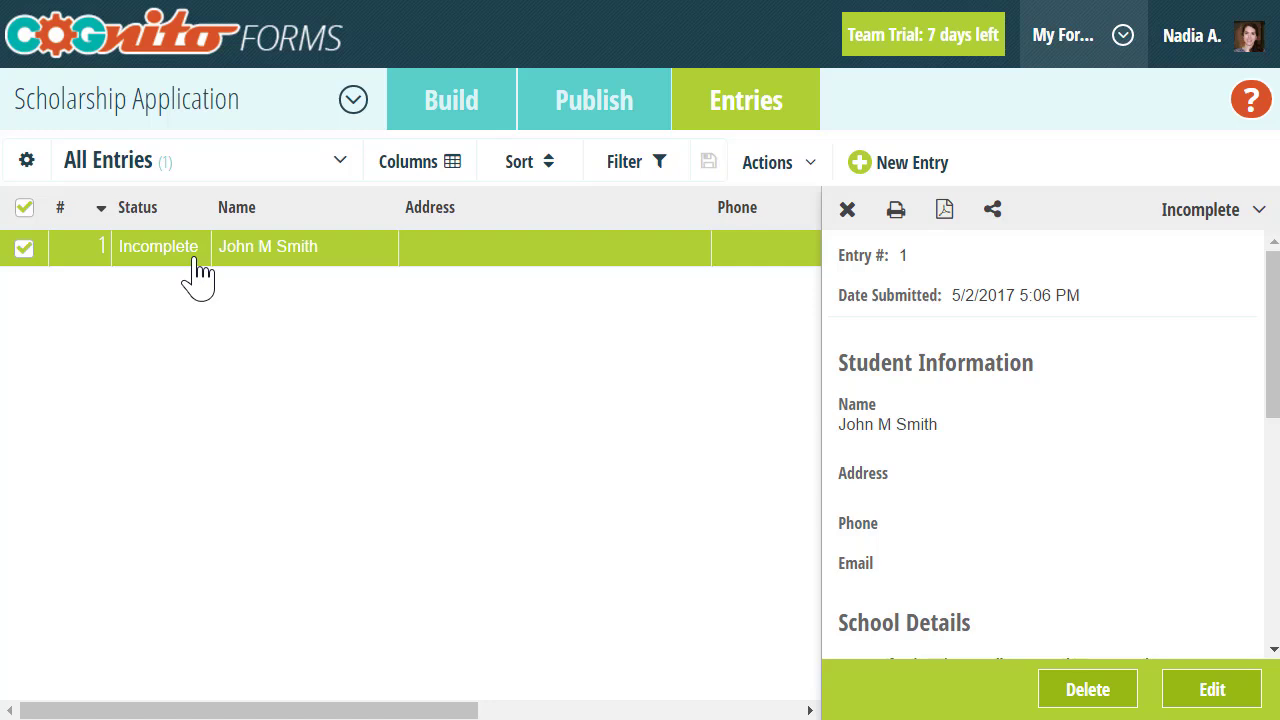
click(1224, 228)
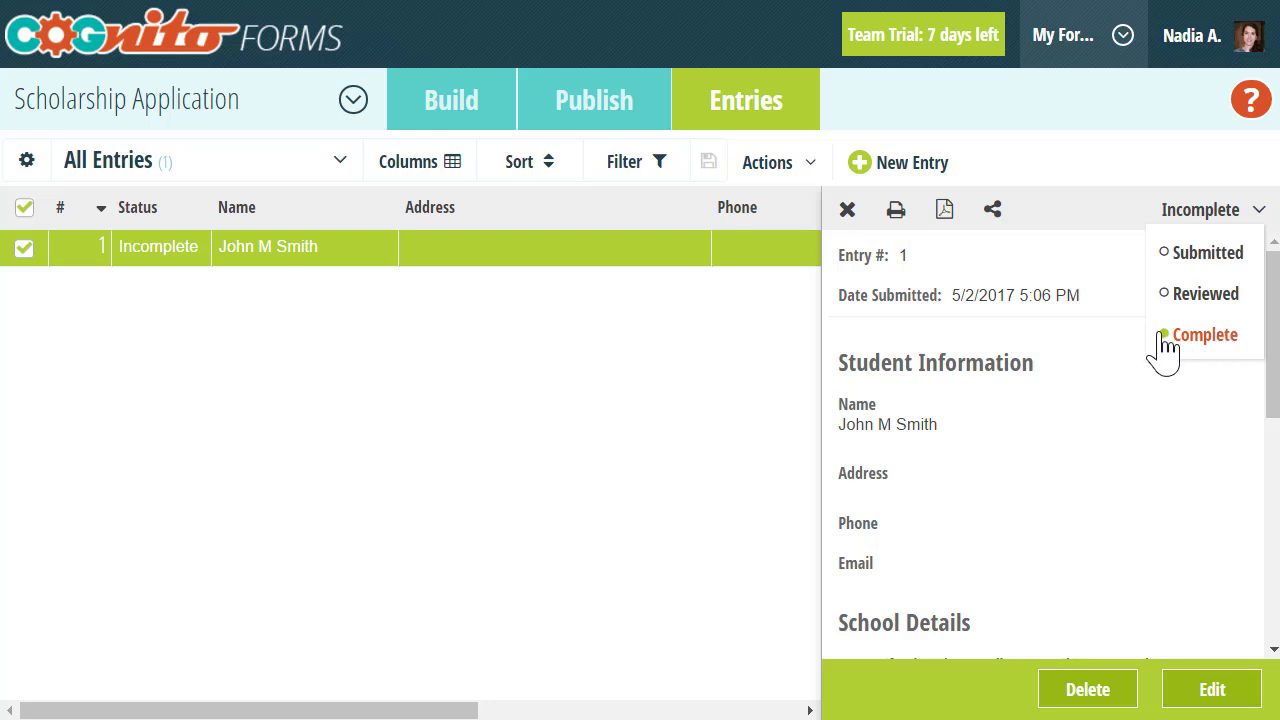
Filter the form's entries to show only those with the Incomplete status
click(638, 187)
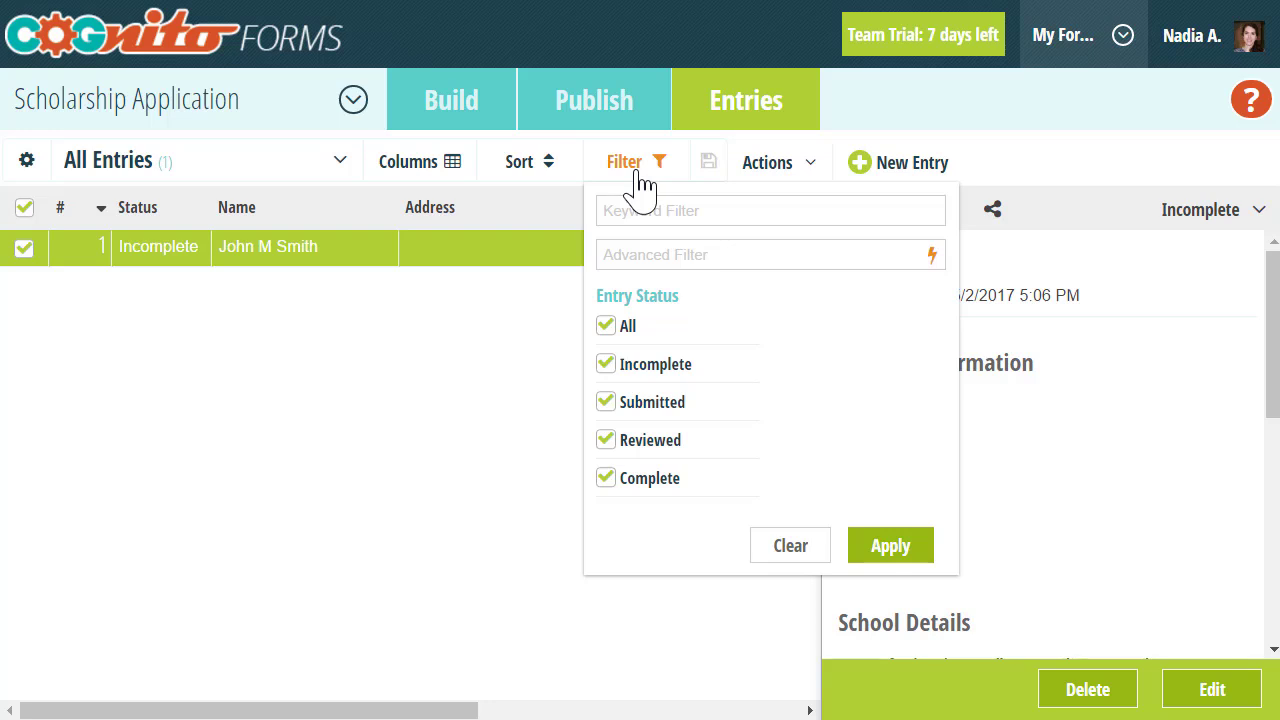
click(637, 334)
click(610, 364)
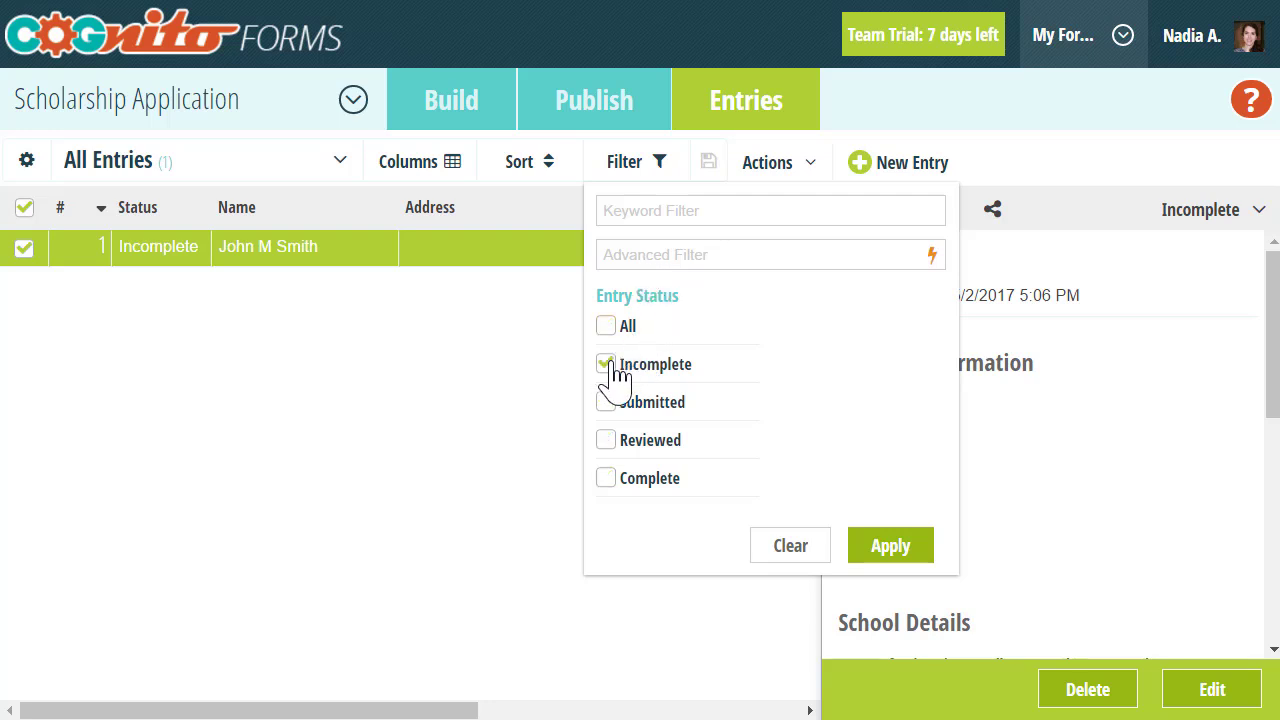
click(926, 553)
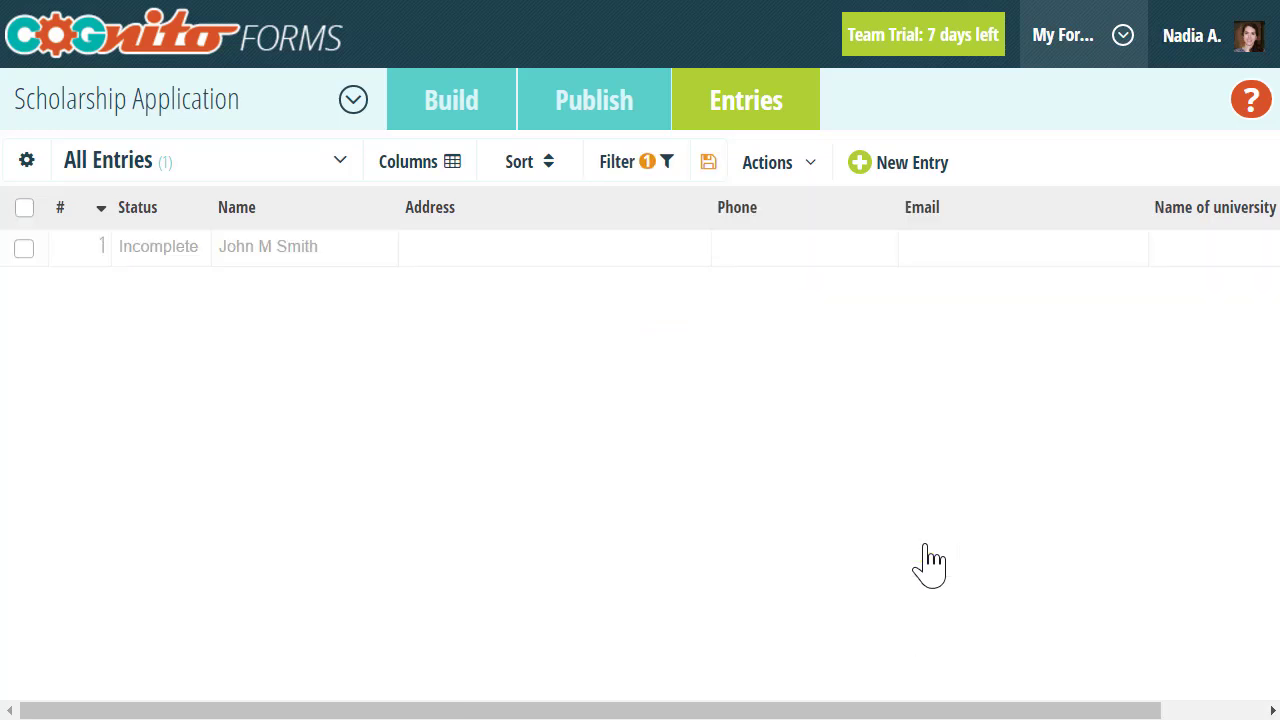